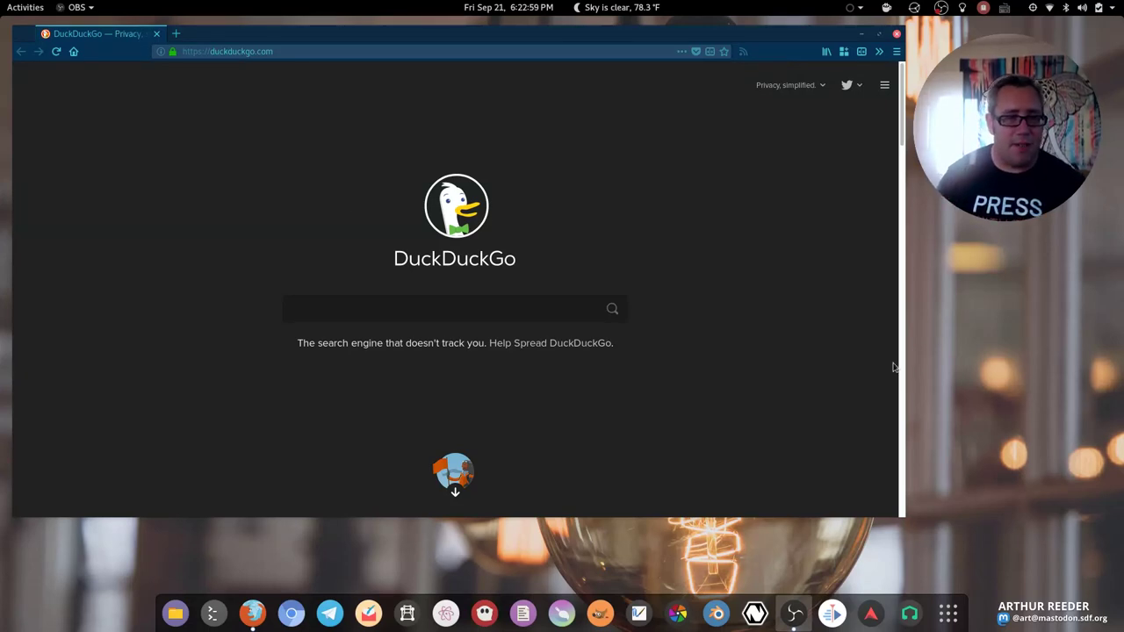
Open youtube.com in a new tab to view the channel's published comments, and close that tab.
click(176, 33)
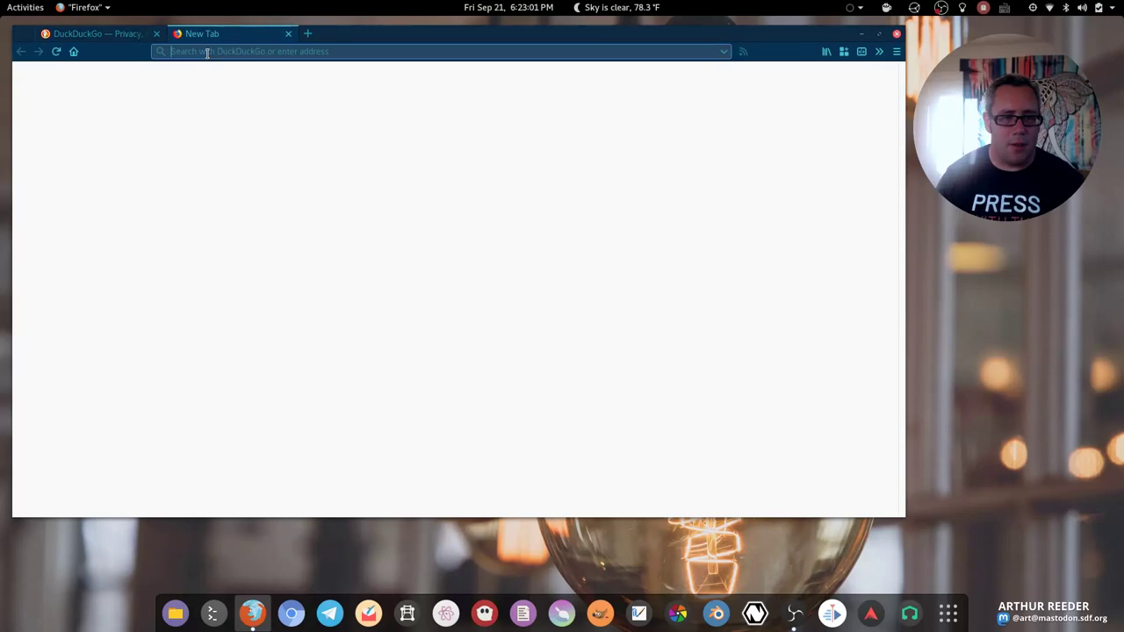
text(youtube.com/)
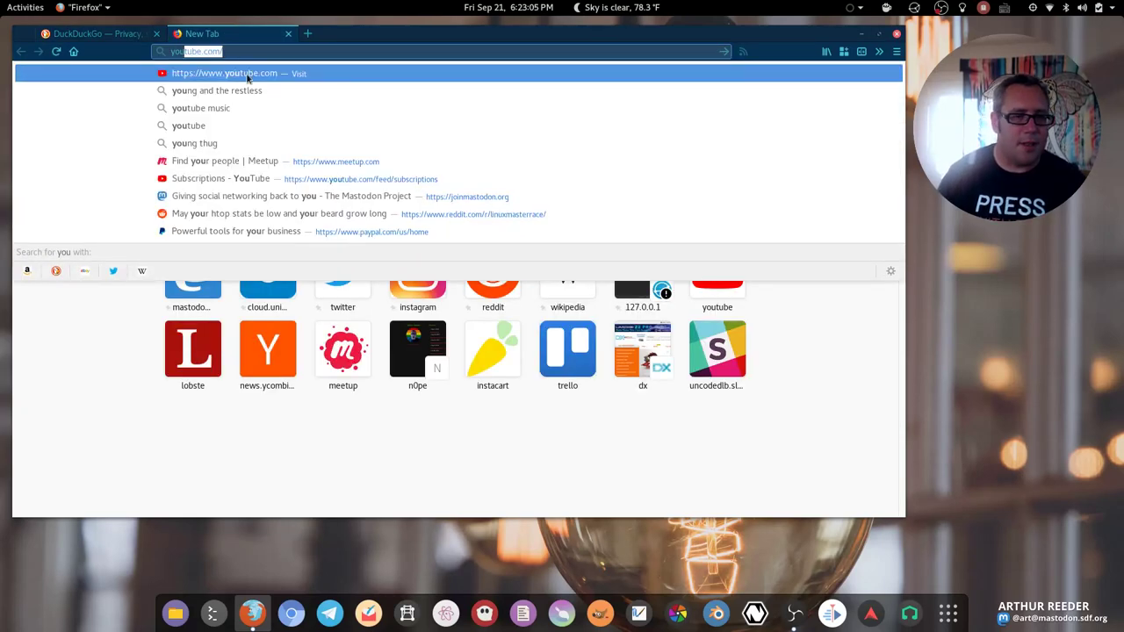
click(249, 77)
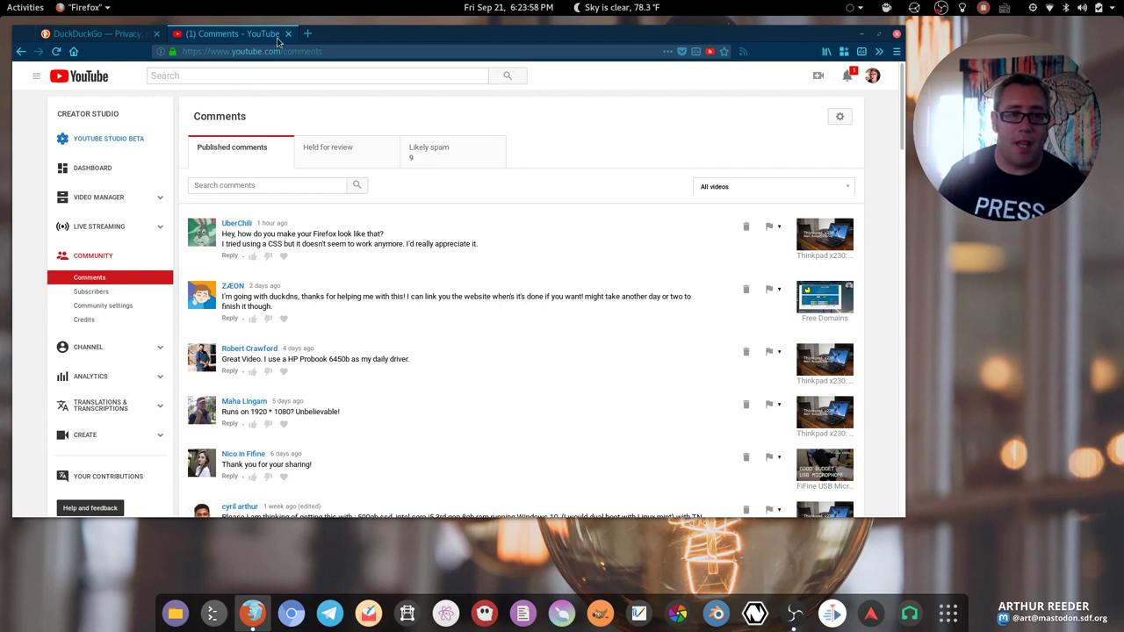
click(288, 34)
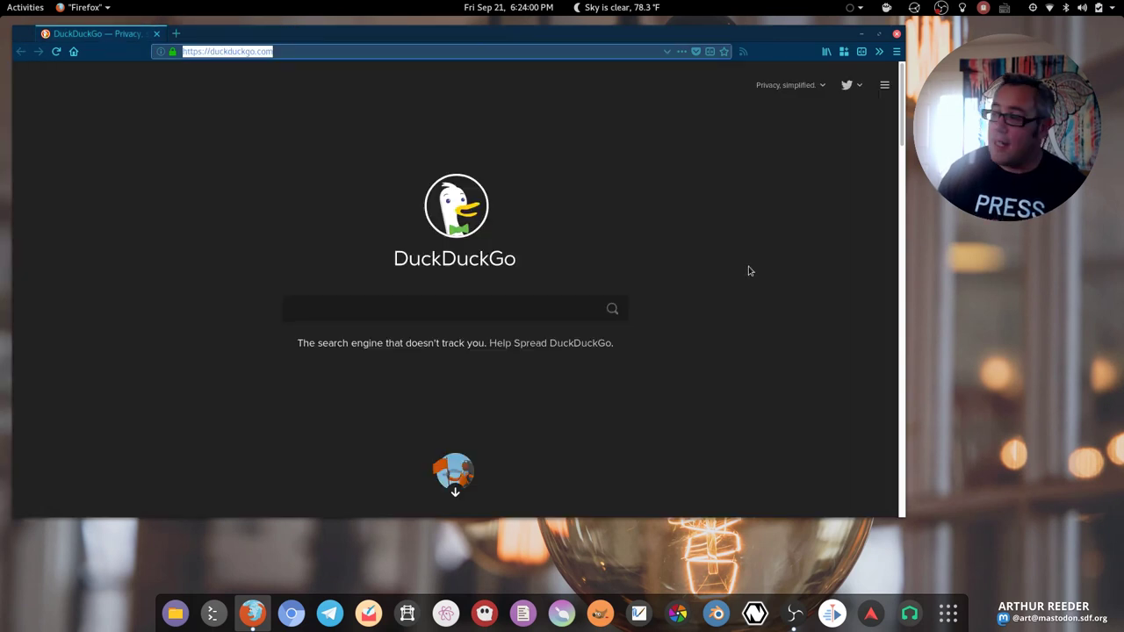
Open the browser's toolbar customization page and enable the title bar.
mouse_move(743, 43)
mouse_down()
mouse_move(770, 49)
mouse_move(748, 53)
mouse_move(747, 41)
mouse_up()
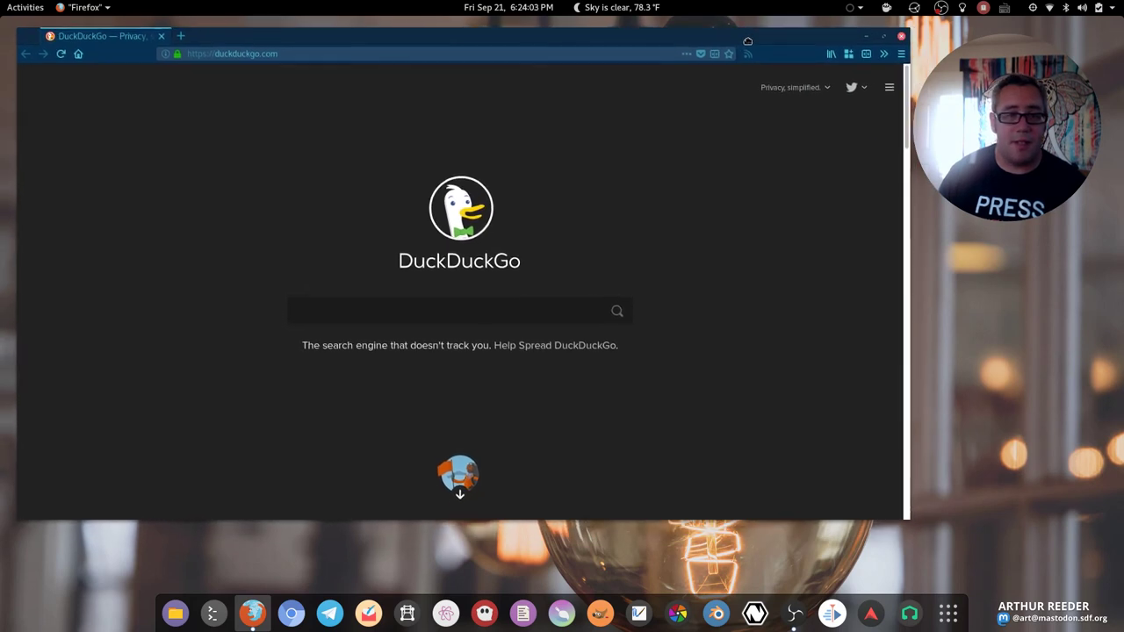
click(901, 54)
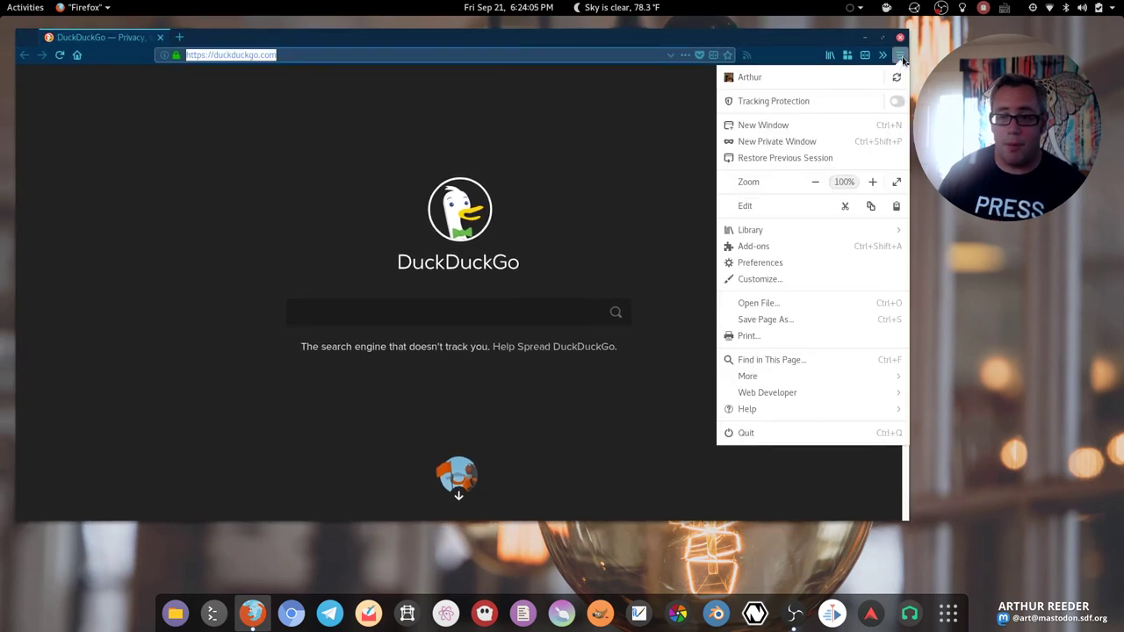
click(778, 278)
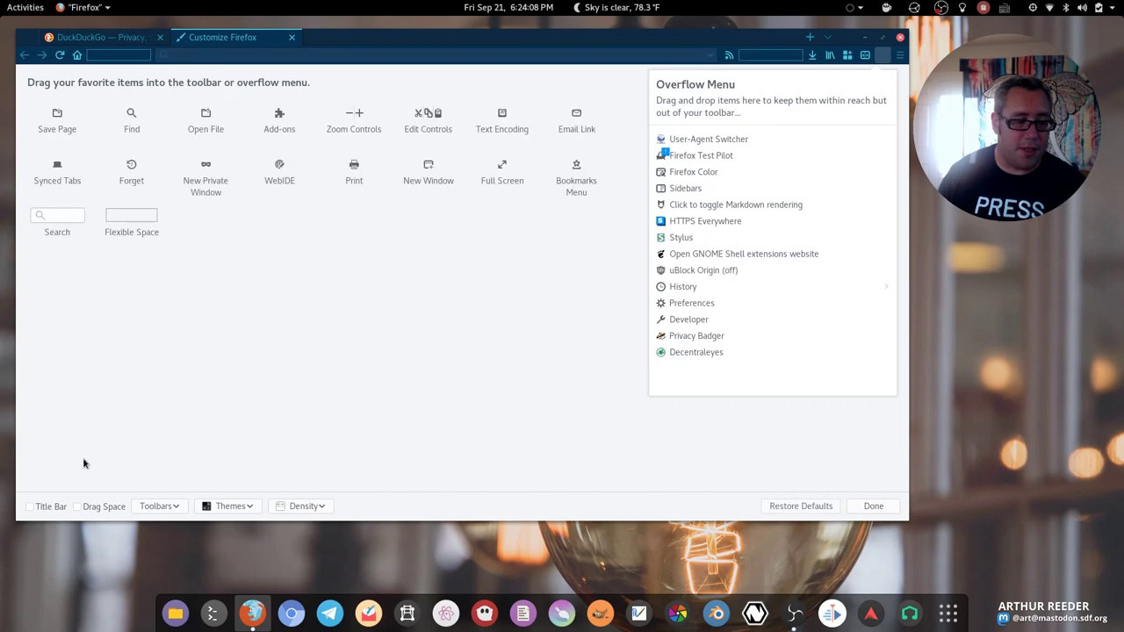
click(32, 506)
drag(473, 46, 379, 36)
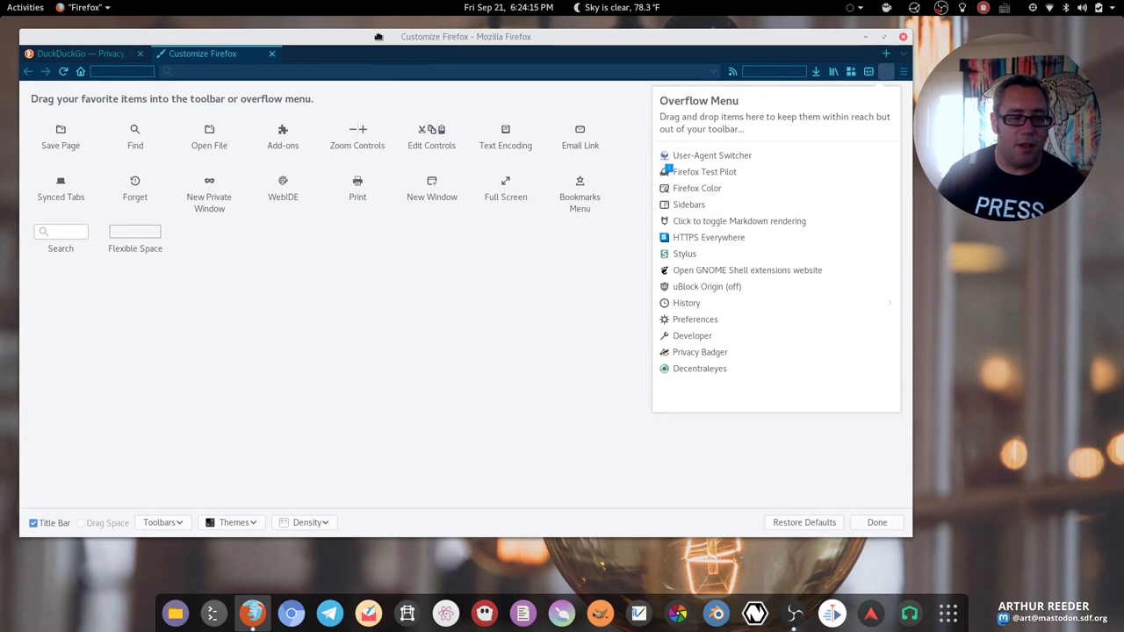
Try the Light and Default themes on the browser window.
click(233, 523)
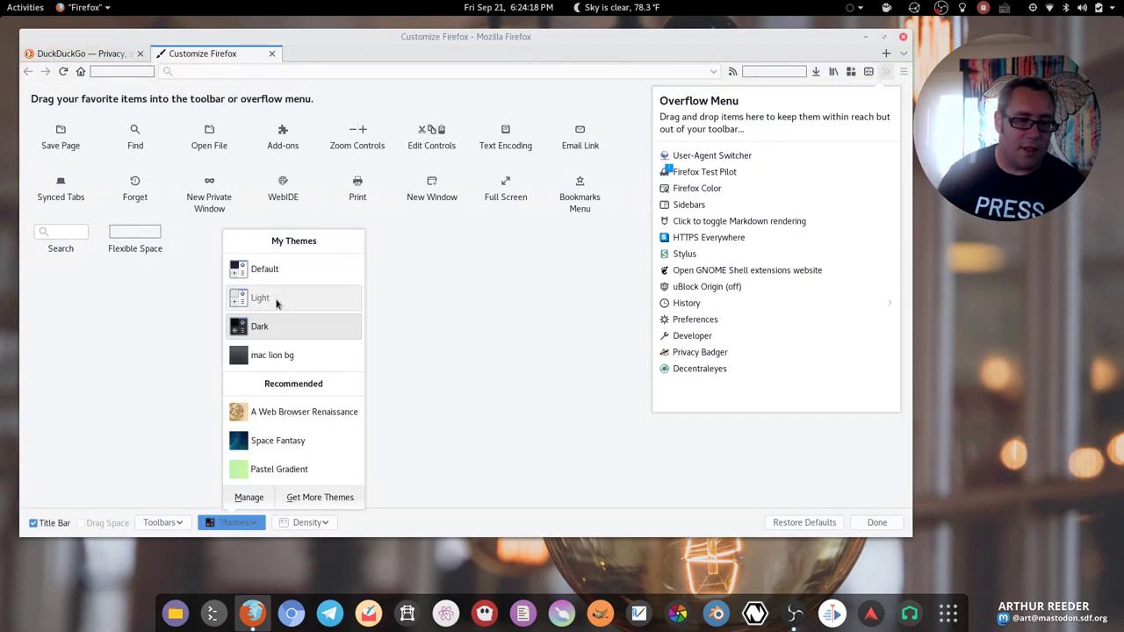
click(281, 300)
click(254, 523)
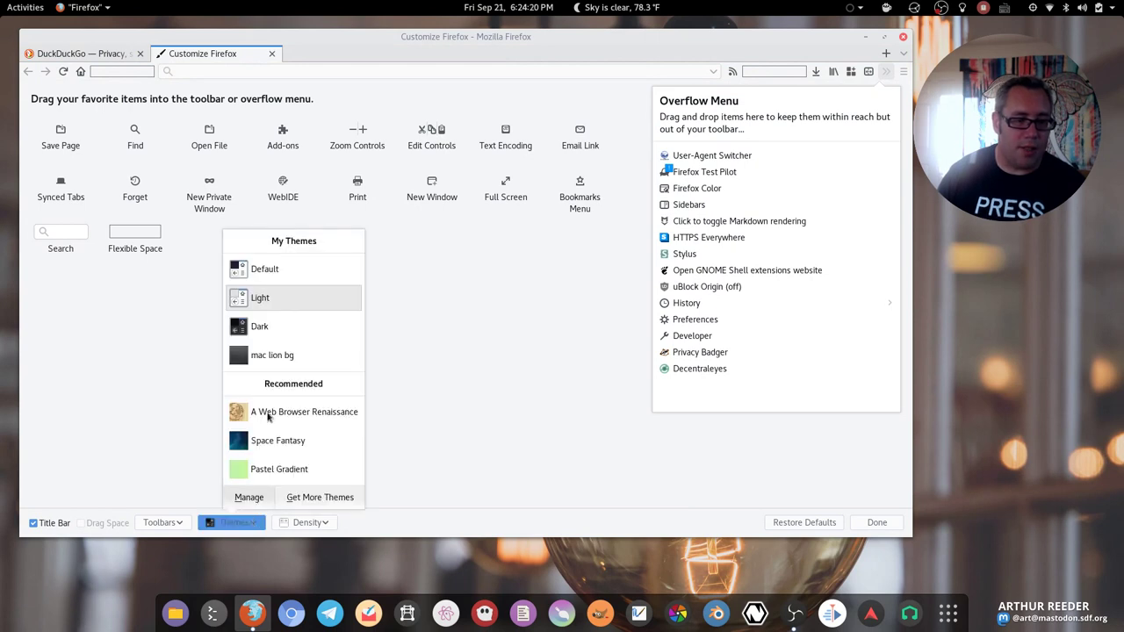
click(298, 290)
mouse_move(562, 57)
mouse_down()
mouse_move(584, 55)
mouse_move(553, 55)
mouse_move(569, 50)
mouse_up()
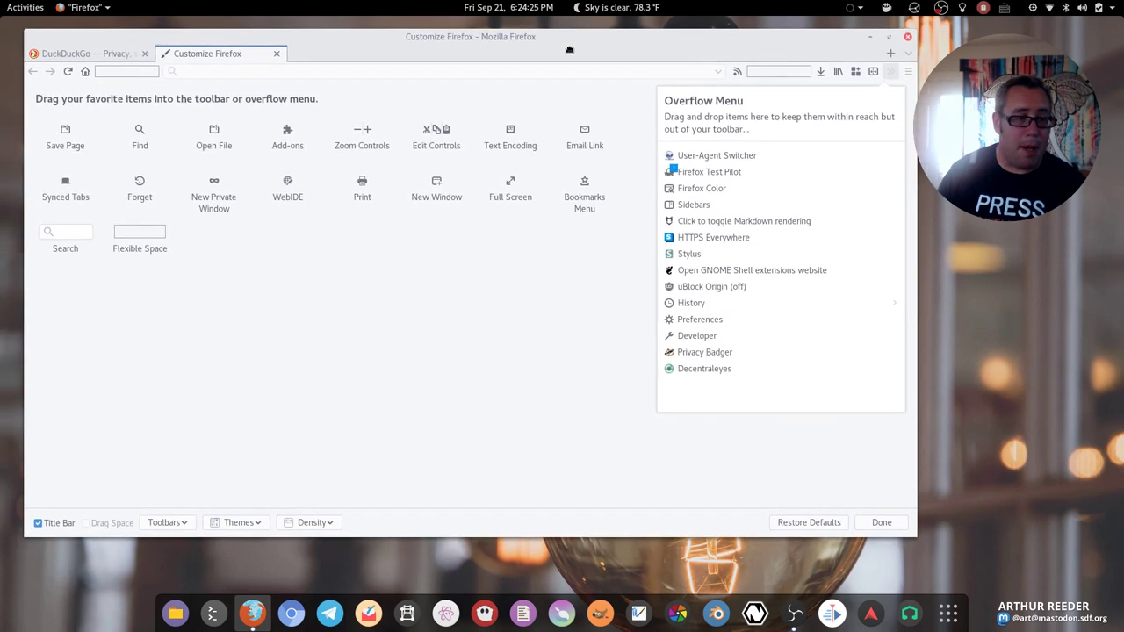
click(123, 53)
click(185, 56)
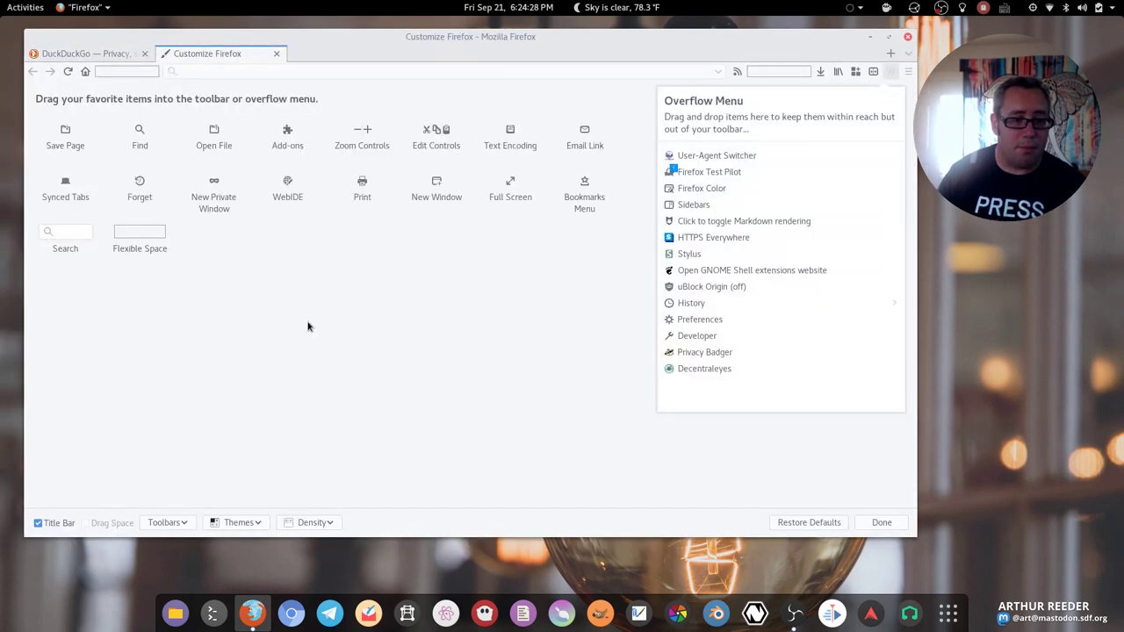
Apply the Dark theme and turn off the title bar.
click(237, 525)
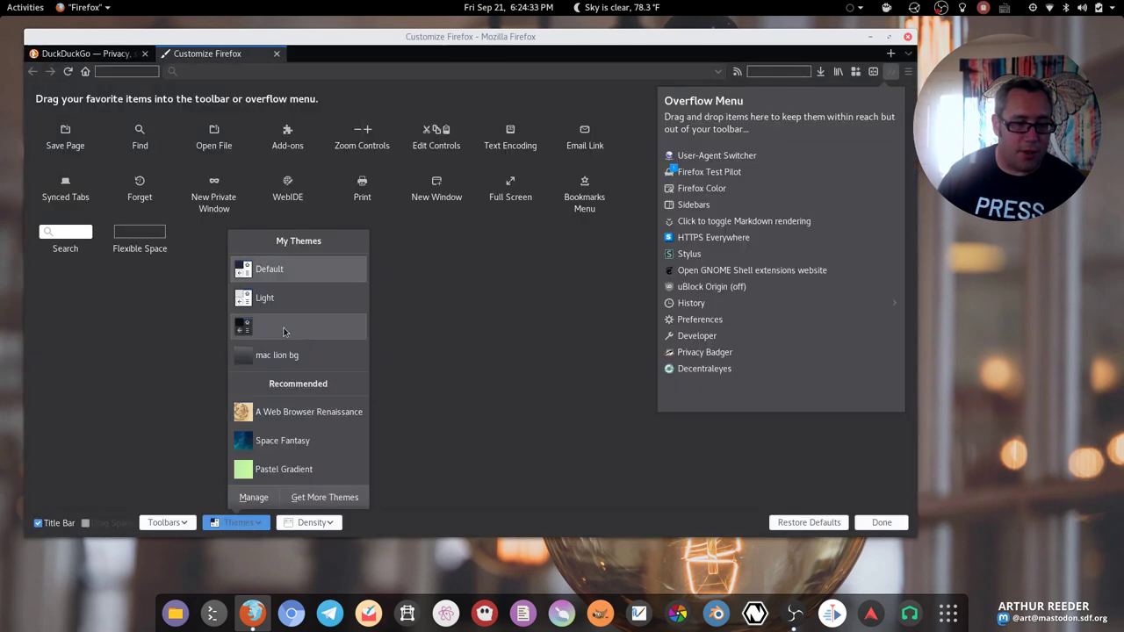
click(283, 331)
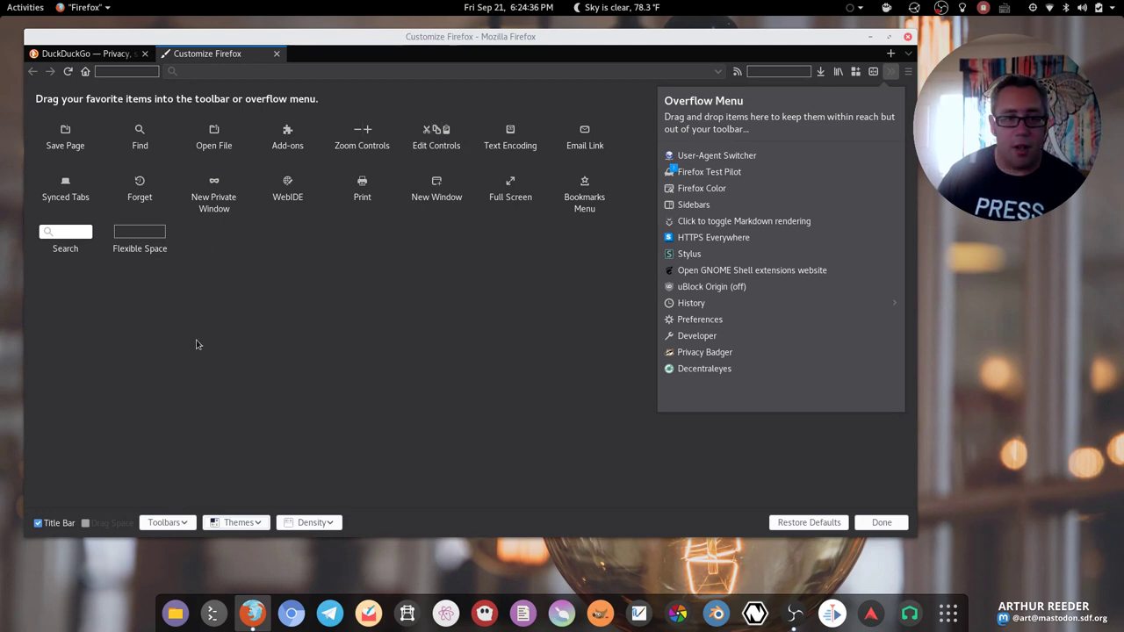
click(44, 523)
drag(531, 53, 441, 44)
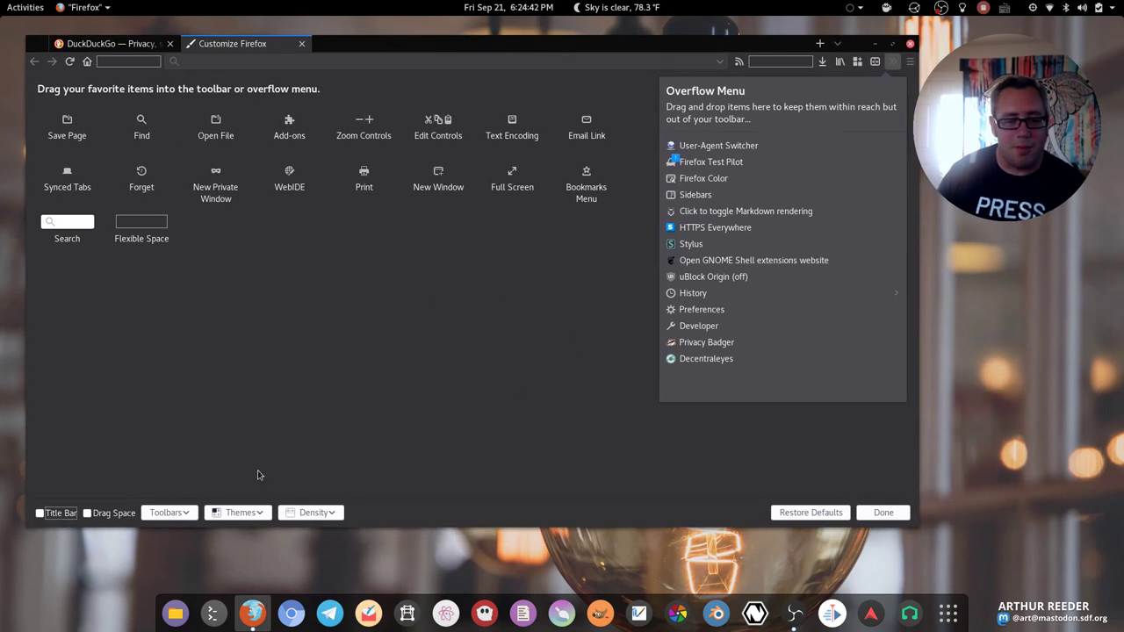
Preview the other available themes without choosing one, and finish customizing the browser.
click(254, 513)
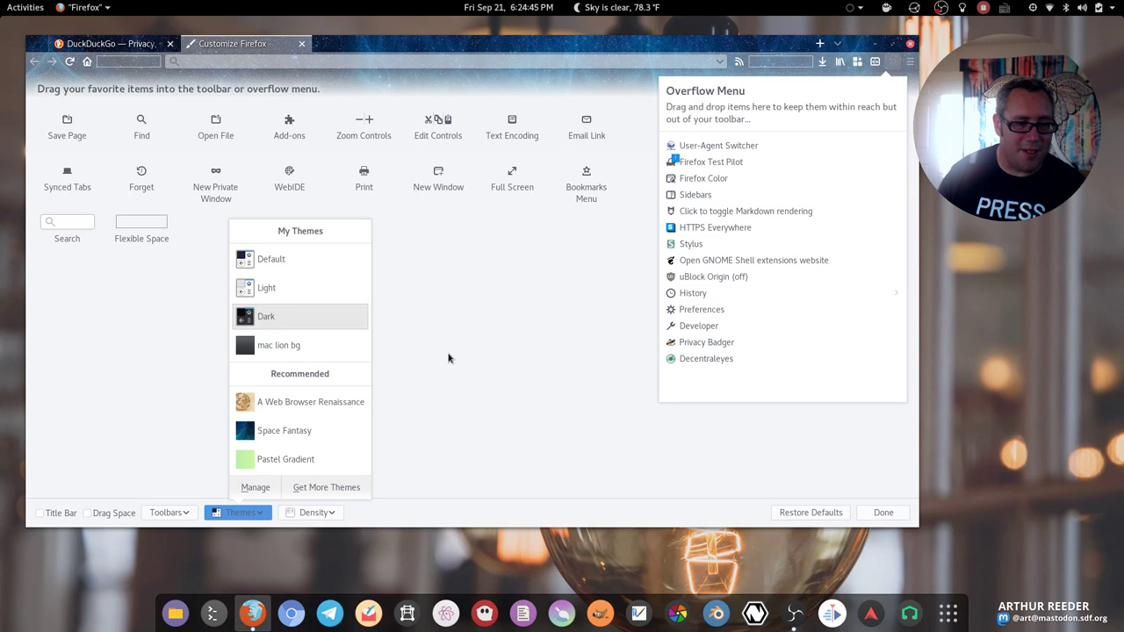
click(448, 357)
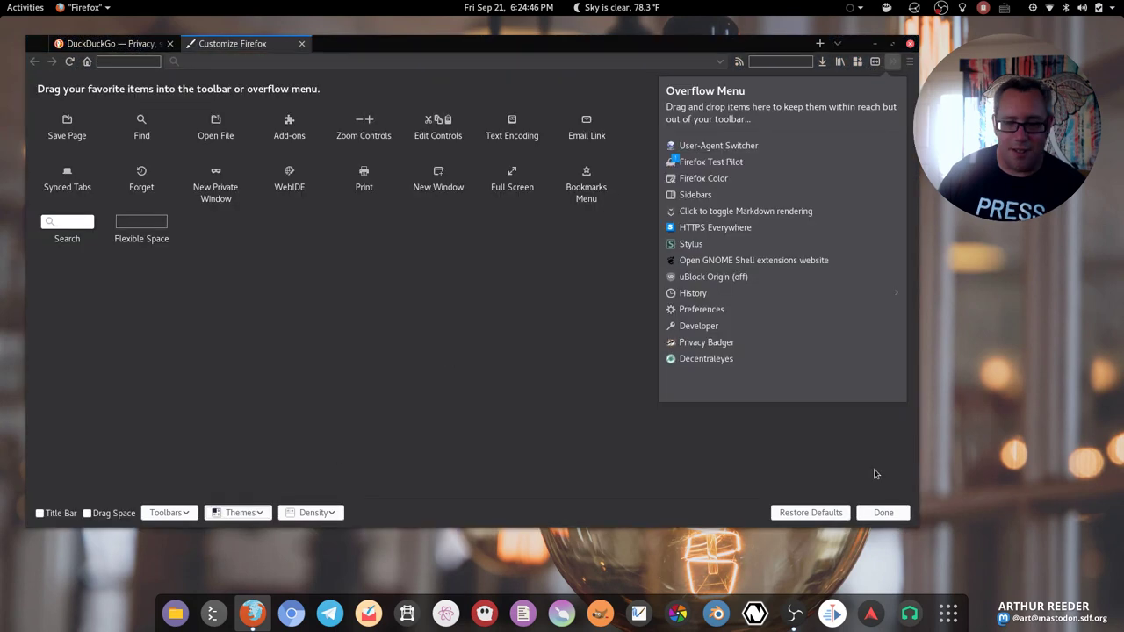
click(877, 515)
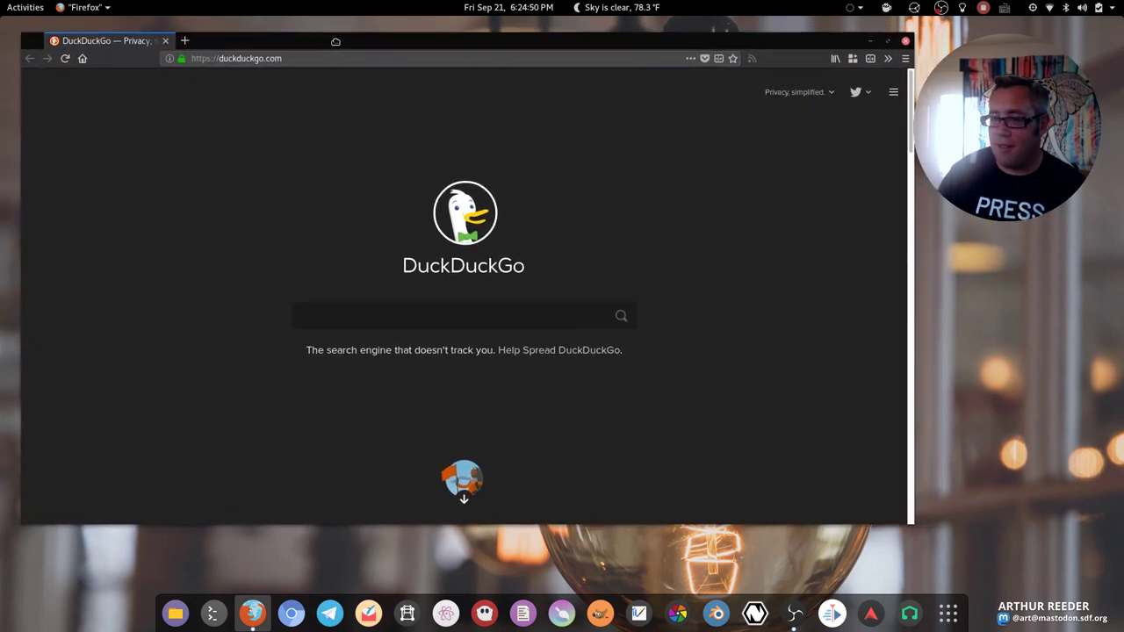
Search the web for "firefox colors" and open the Firefox Color site from the results.
click(398, 313)
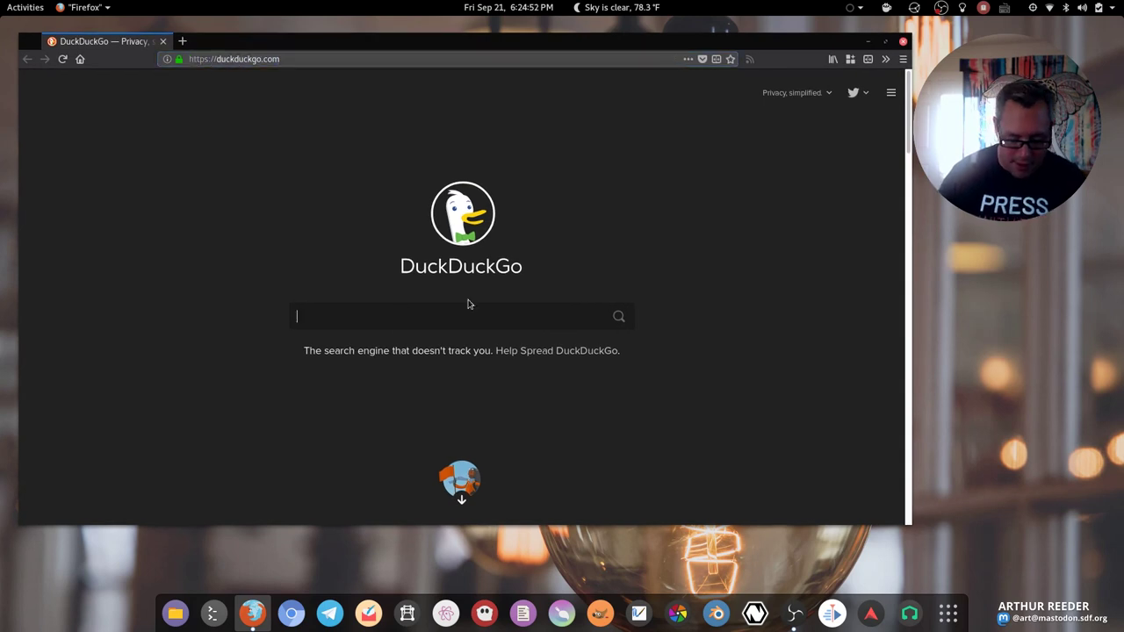
text(firefox c)
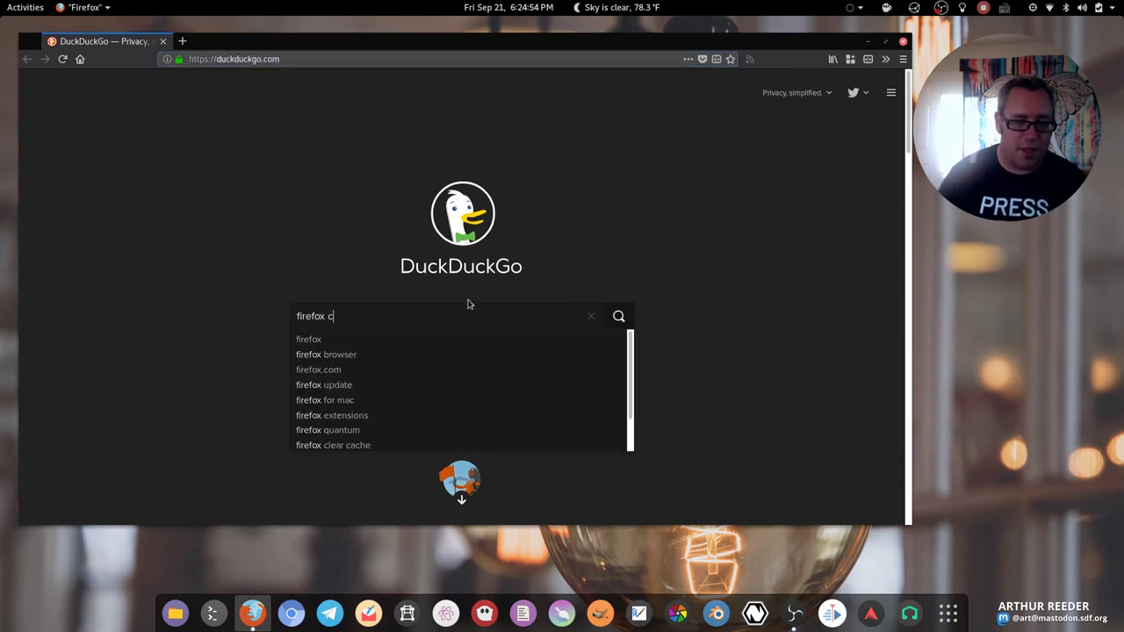
text(olors)
key(Return)
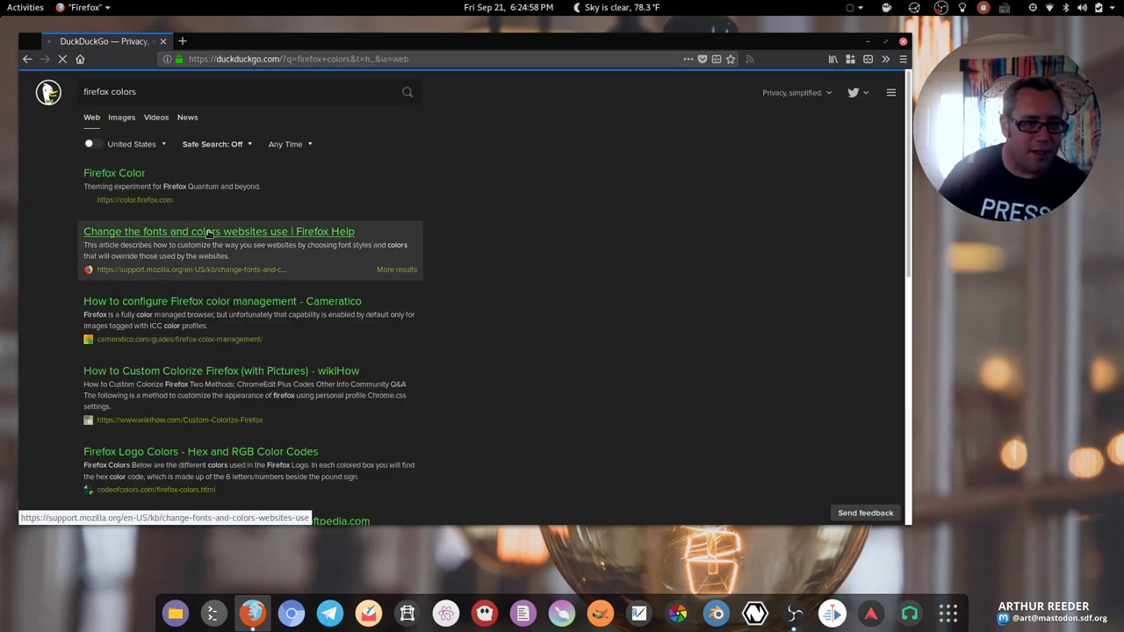
click(103, 176)
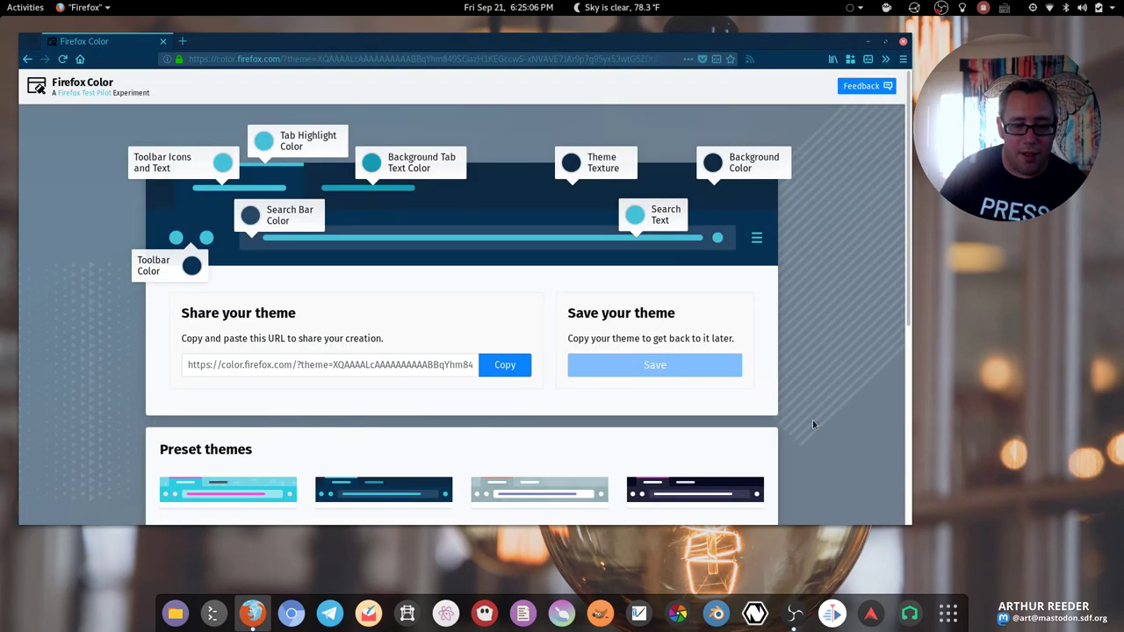
Try the slate-blue, navy and lilac patterned preset themes on the Firefox Color page.
scroll(812, 421, down, 5)
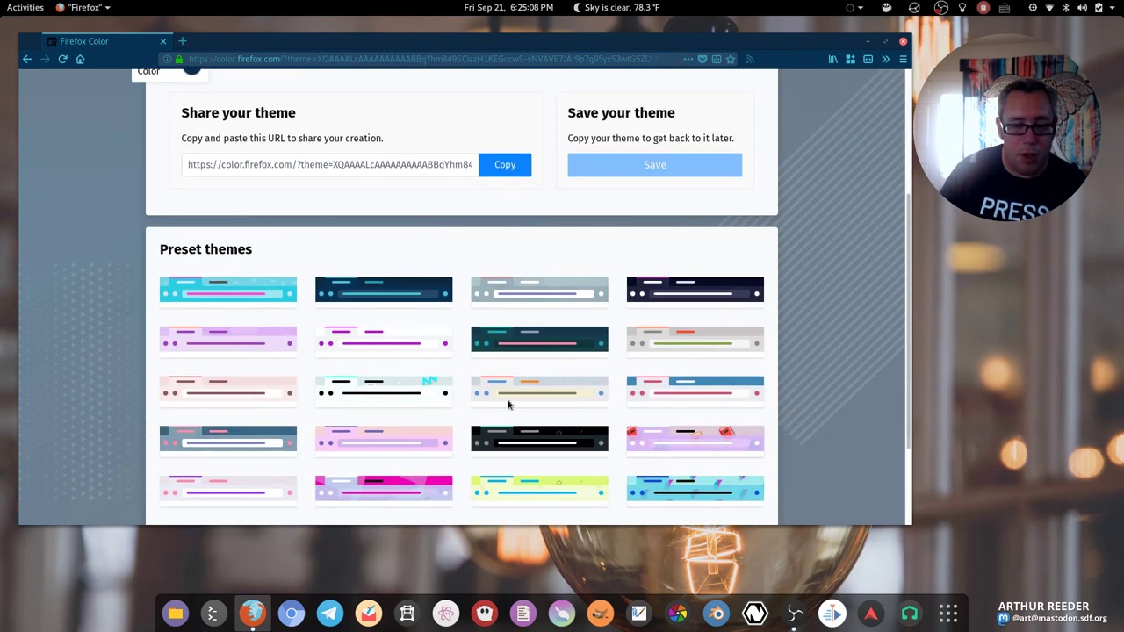
click(241, 442)
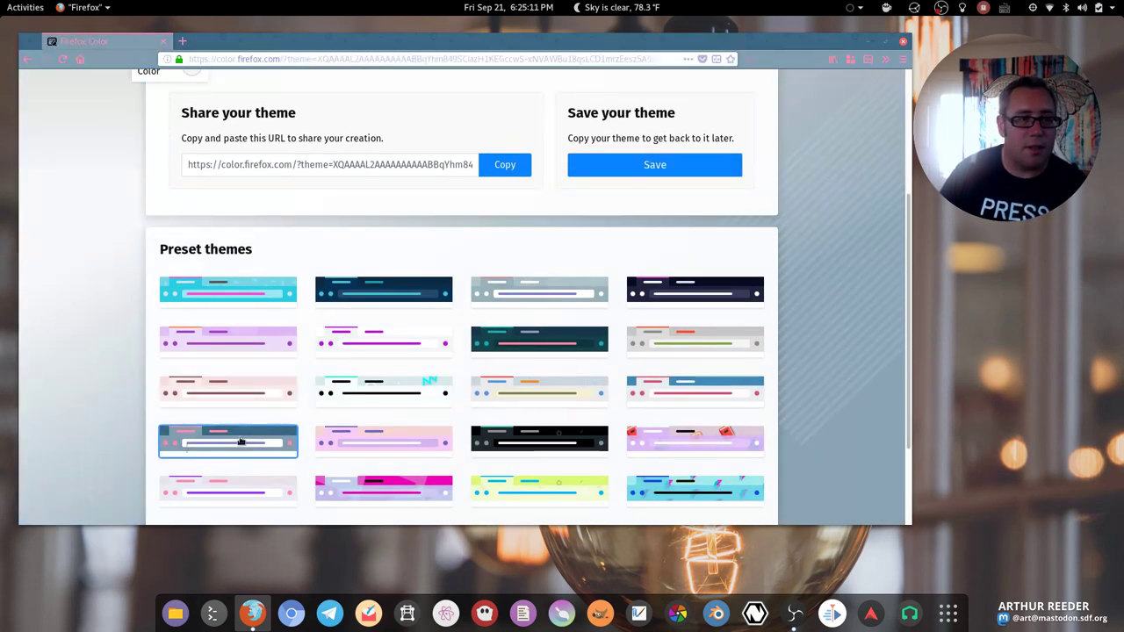
click(378, 296)
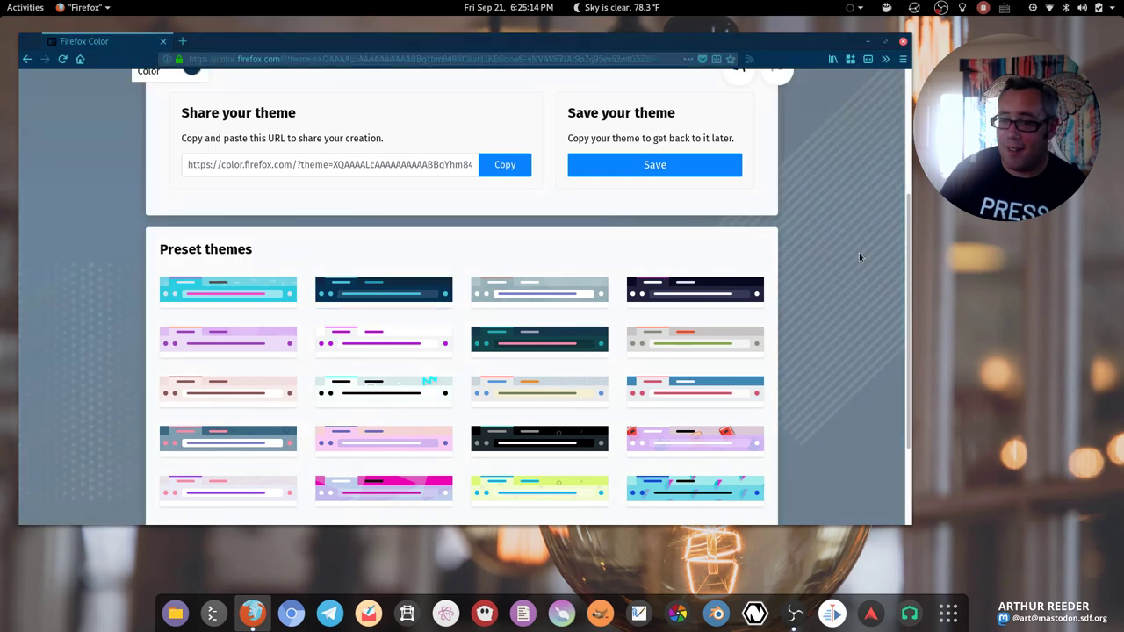
click(666, 454)
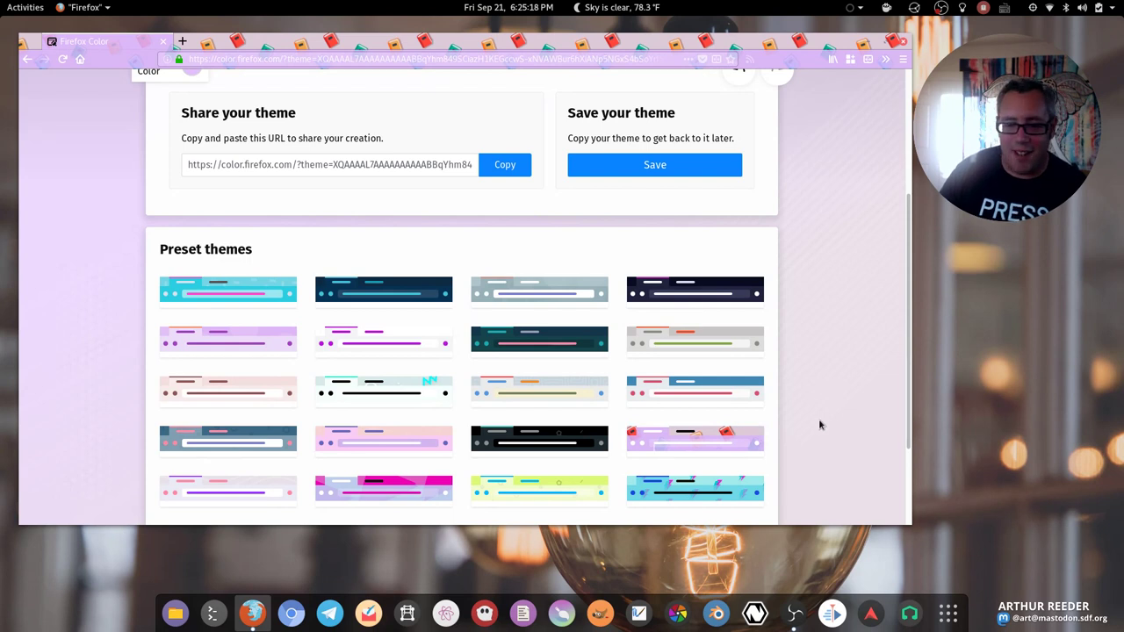
Try the blue-grey preset with pink accents, and apply the dark preset at the end of the first row.
scroll(817, 424, down, 3)
click(545, 414)
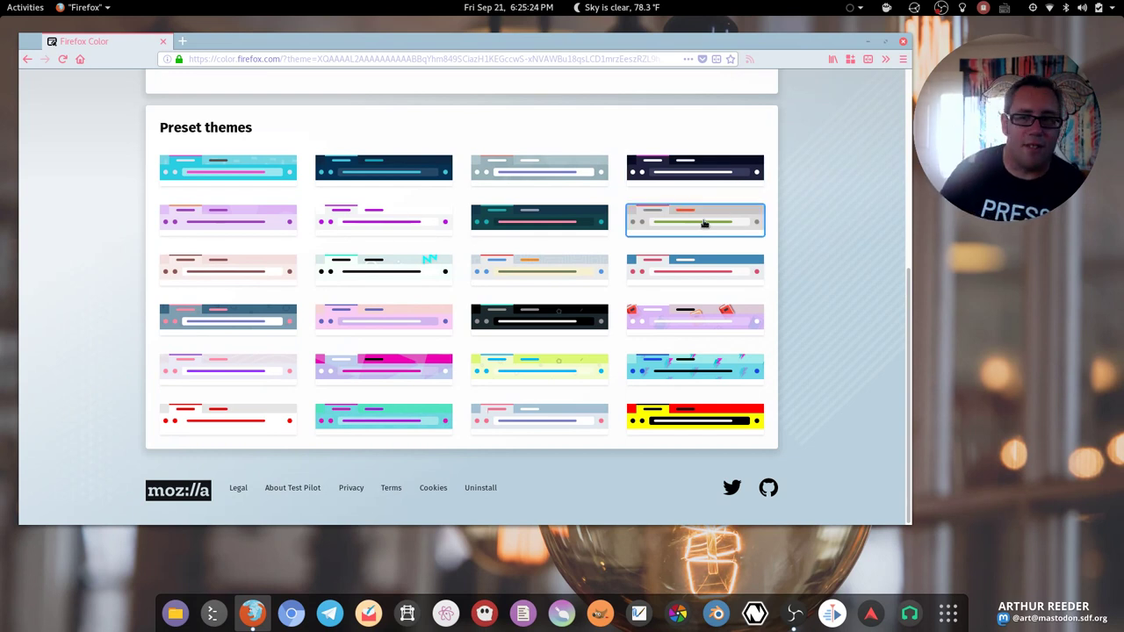
click(742, 186)
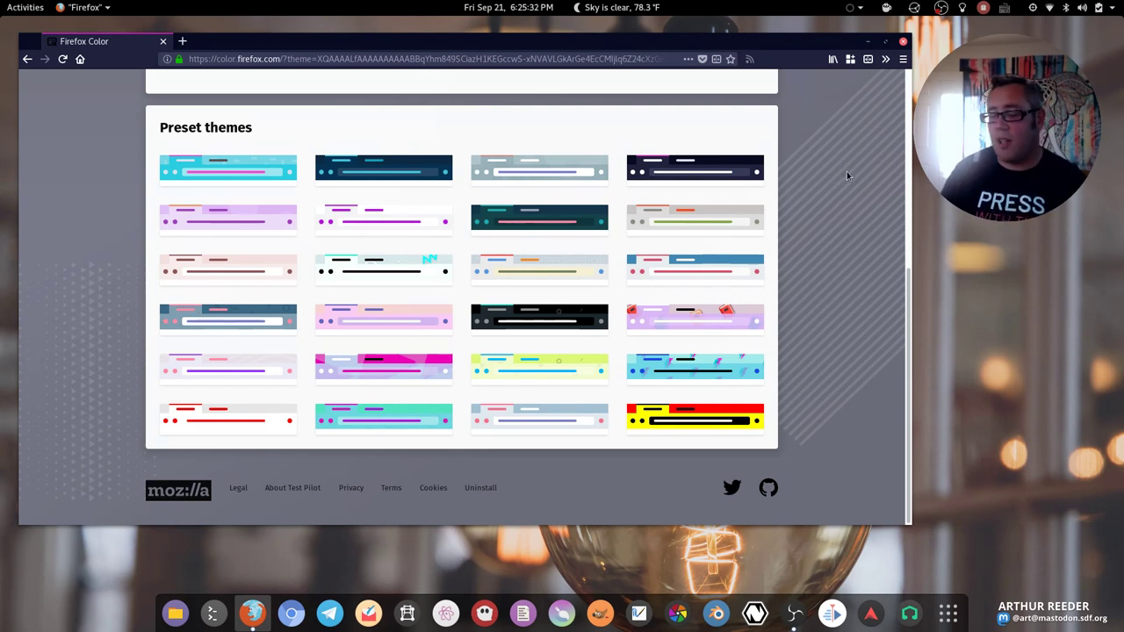
Open the About Firefox information and restart the browser to install the update.
key(alt)
click(238, 43)
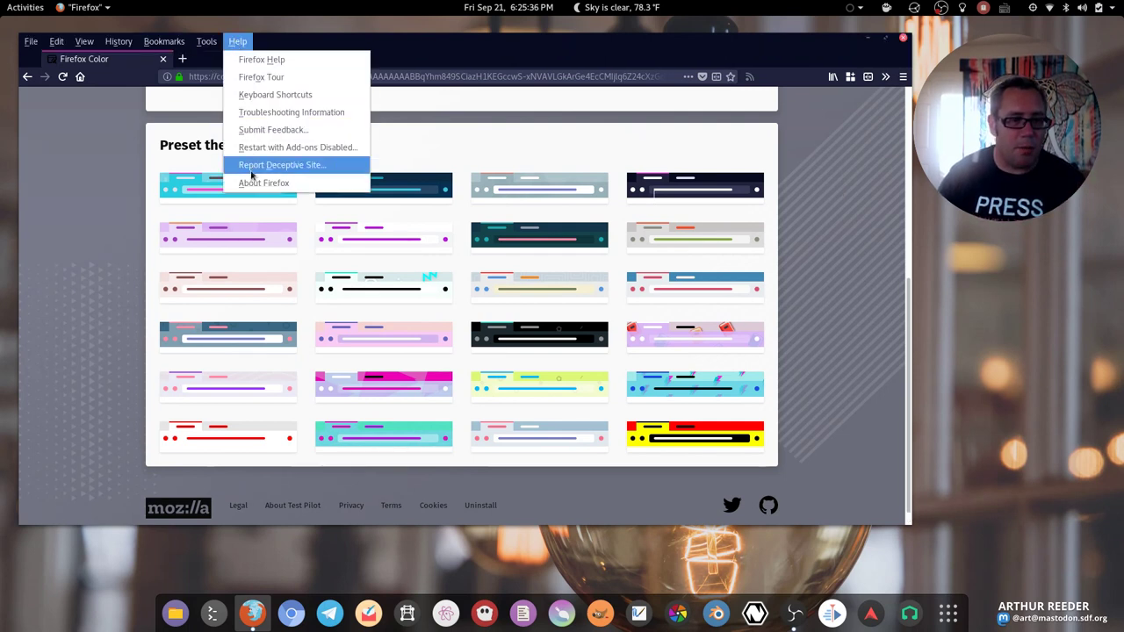
click(328, 213)
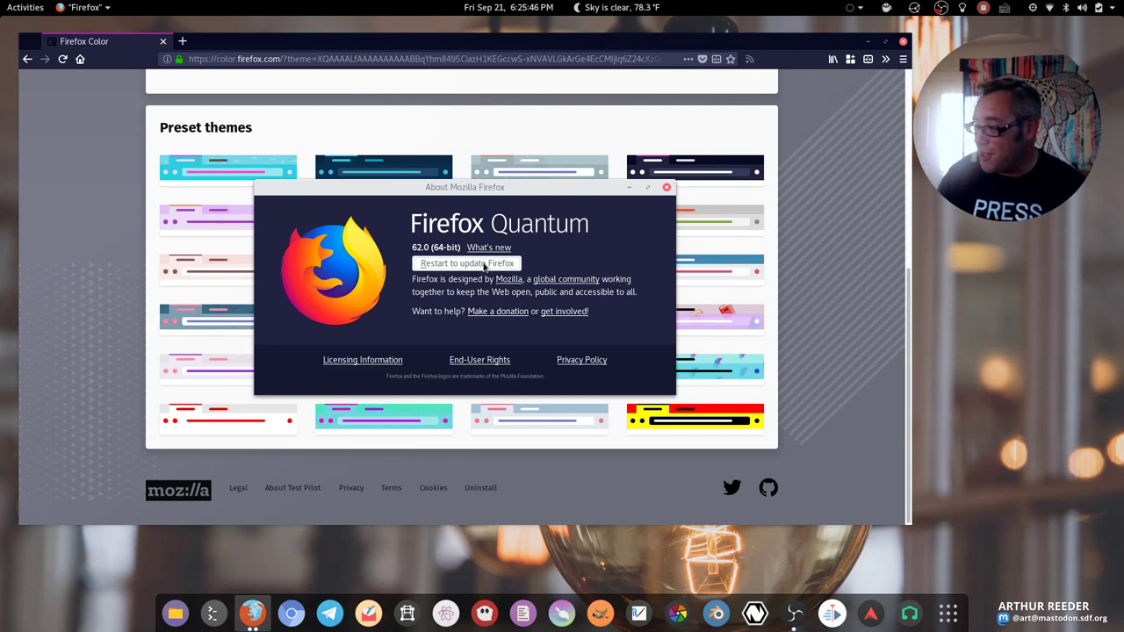
click(484, 265)
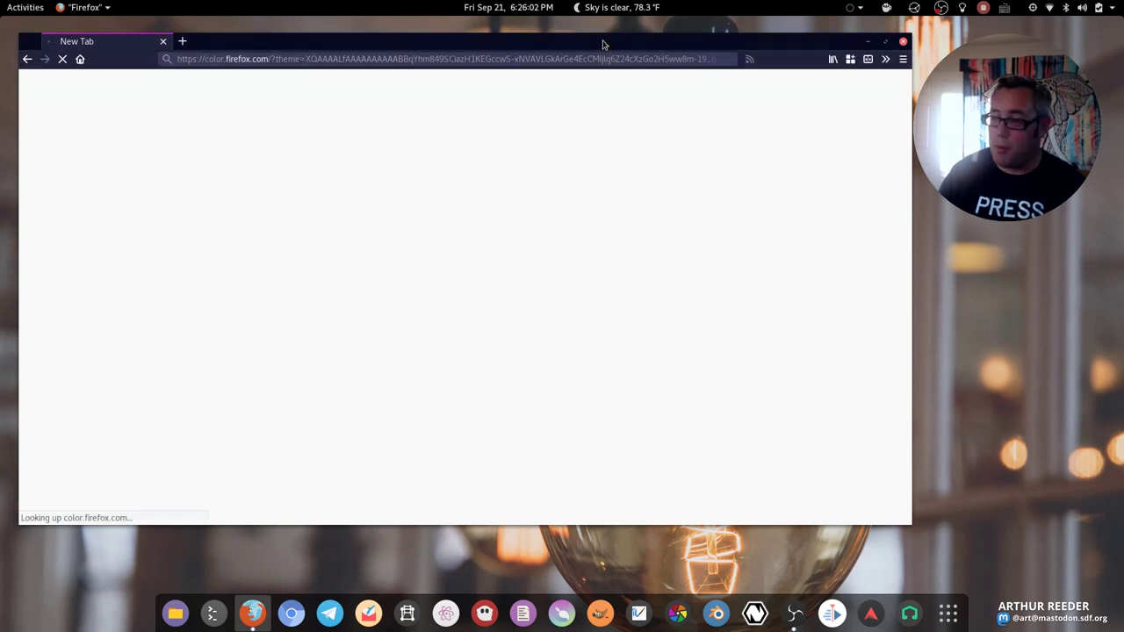
mouse_move(603, 43)
mouse_down()
mouse_move(615, 35)
mouse_move(607, 44)
mouse_up()
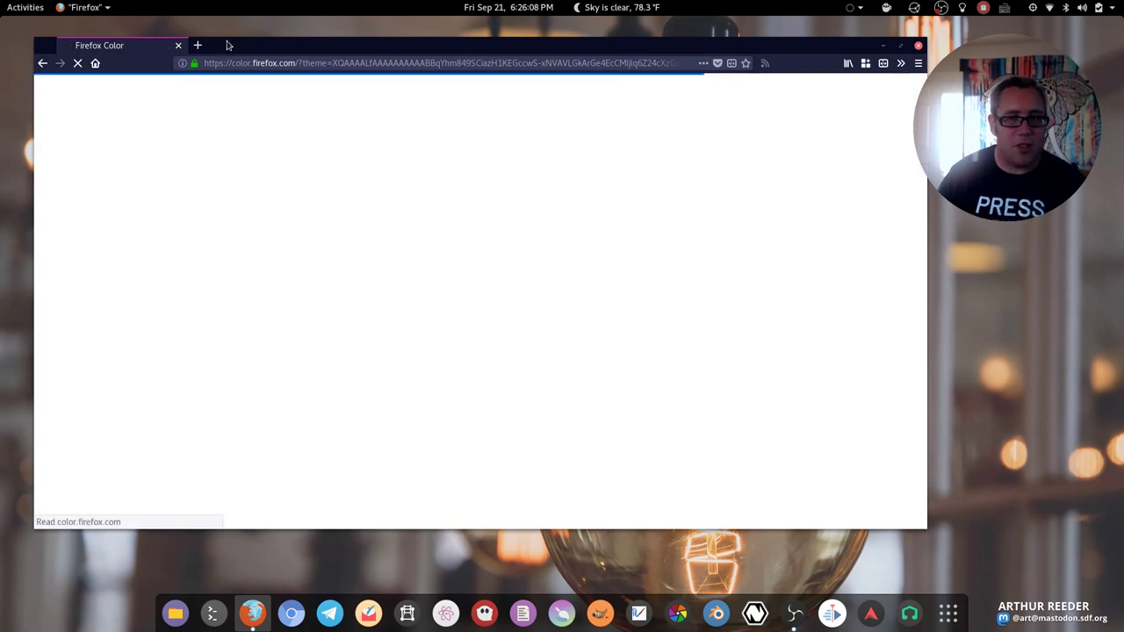
Check the installed browser version in About Firefox and close the information window.
key(alt)
click(253, 45)
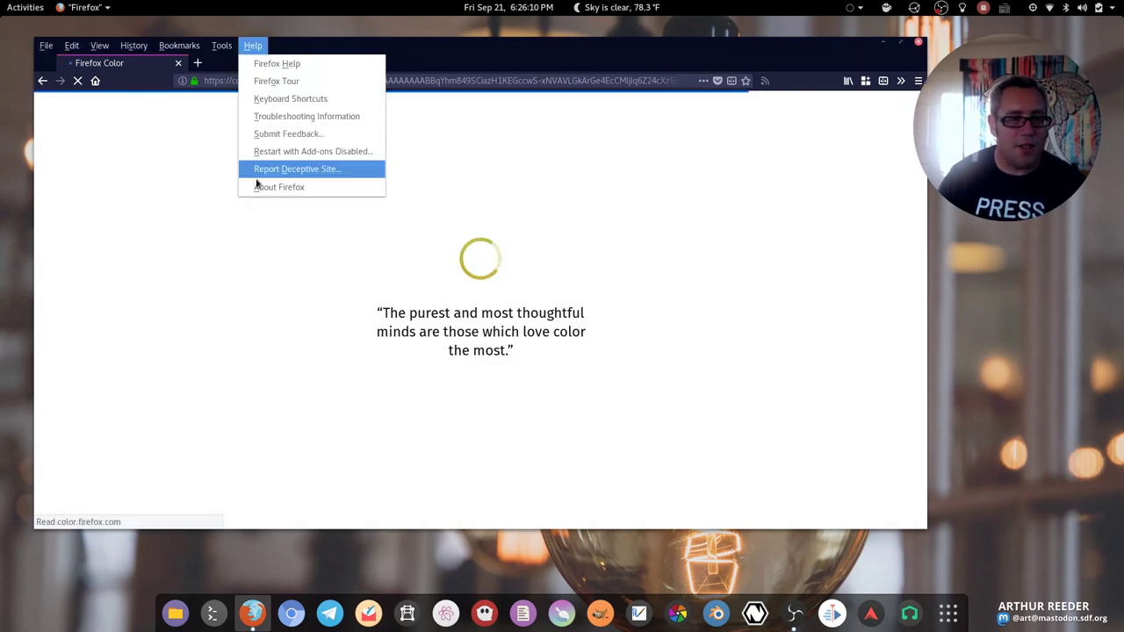
click(308, 186)
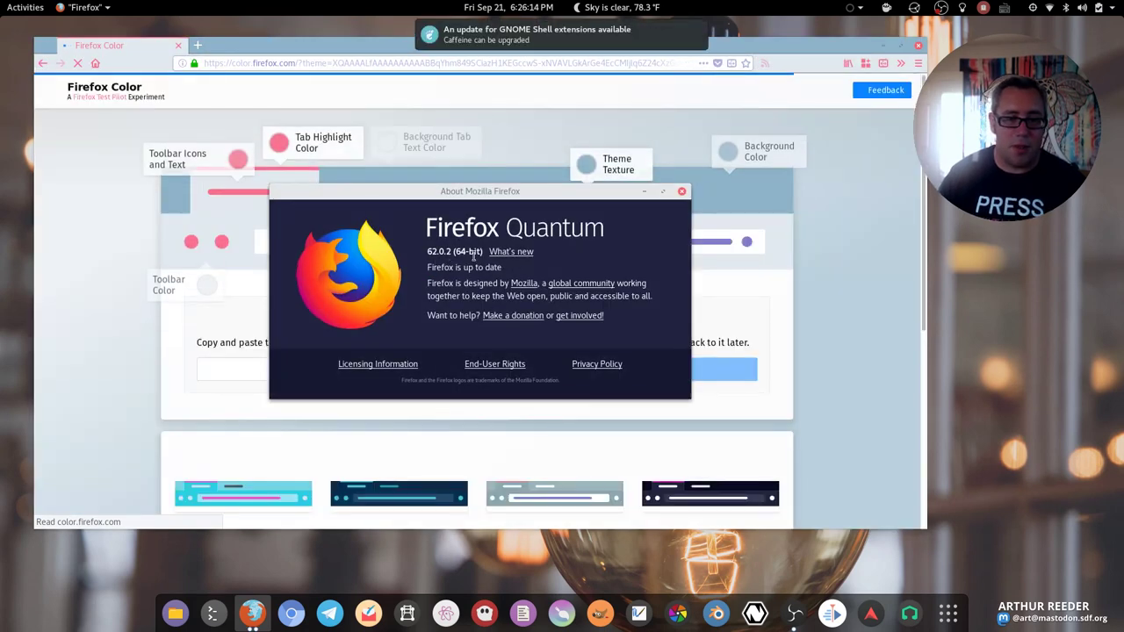
key(Escape)
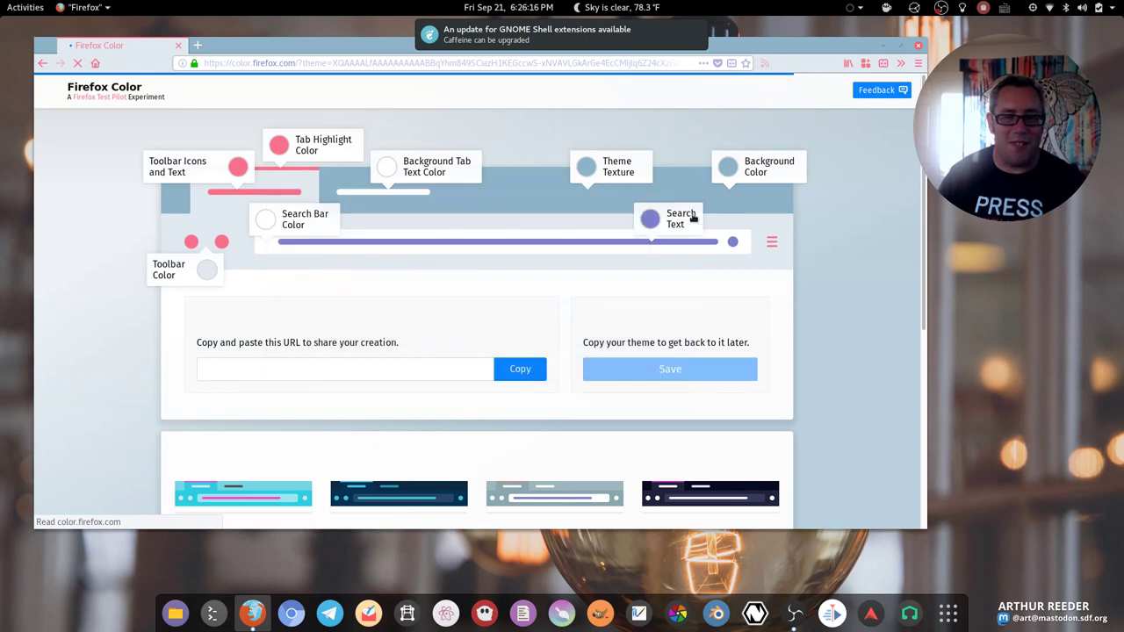
Reapply the dark preset theme at the end of the first row of Firefox Color presets.
scroll(814, 424, down, 5)
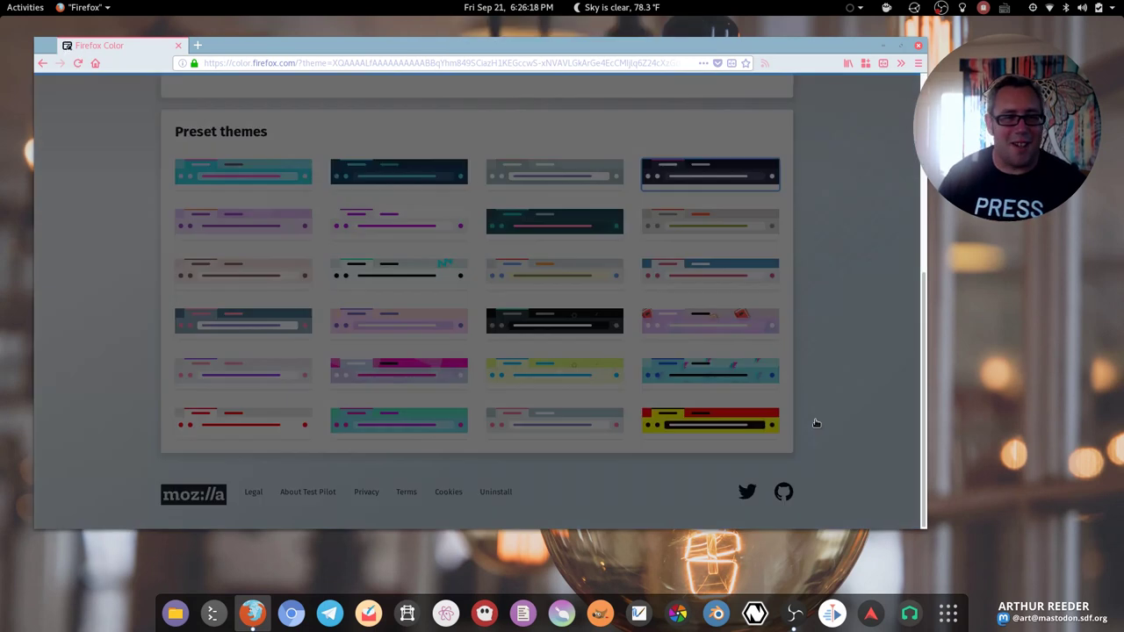
click(708, 176)
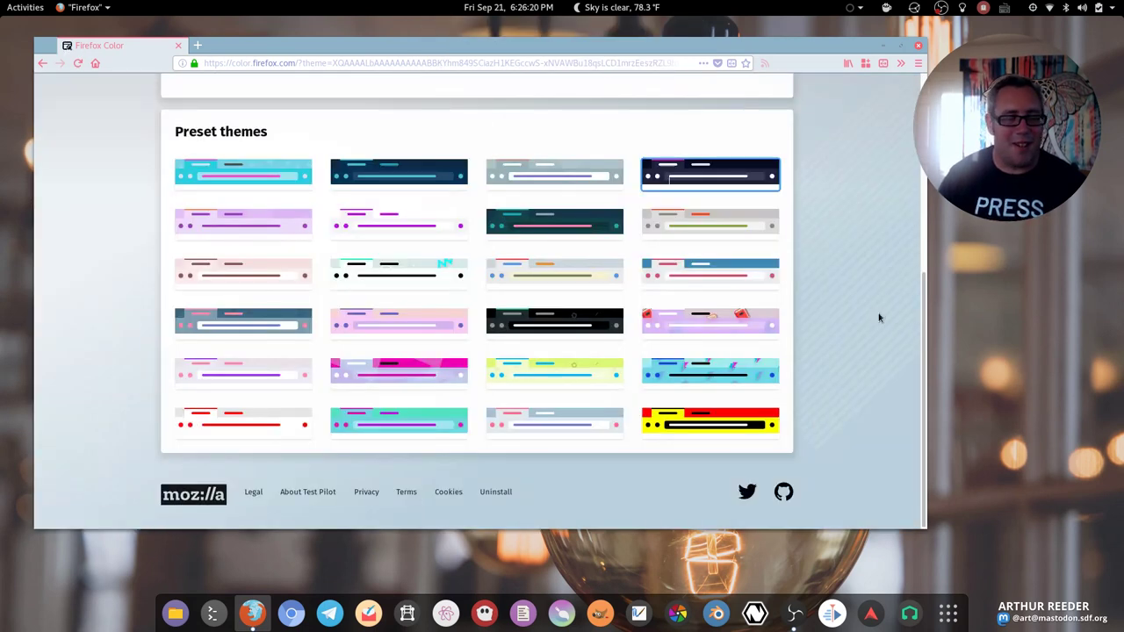